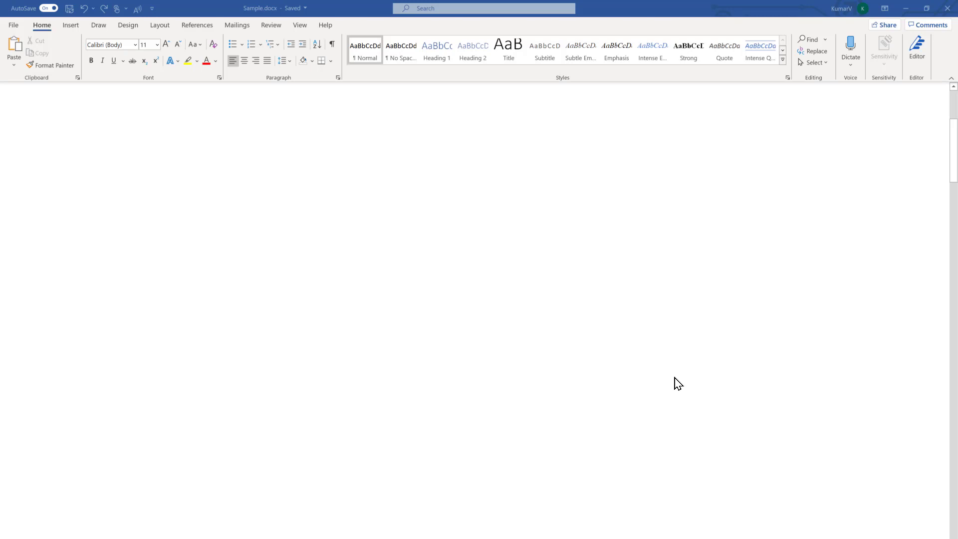
# Step: Scroll up to 'Carbon dioxide ----- CO2' and select just the final 2 of CO2
pyautogui.scroll(5, 574, 305)
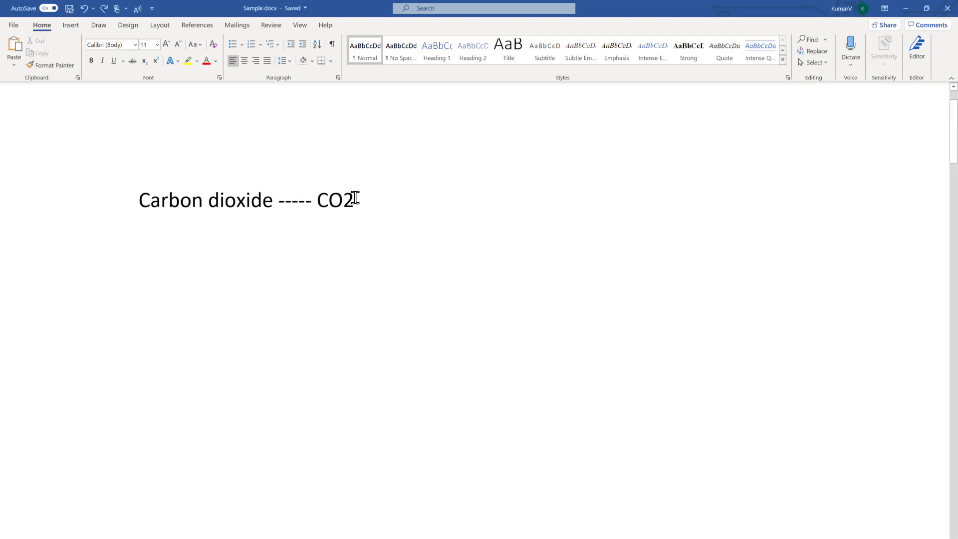
pyautogui.click(317, 201)
pyautogui.moveTo(359, 201); pyautogui.dragTo(316, 201)
pyautogui.click(373, 213)
pyautogui.moveTo(354, 201); pyautogui.dragTo(349, 202)
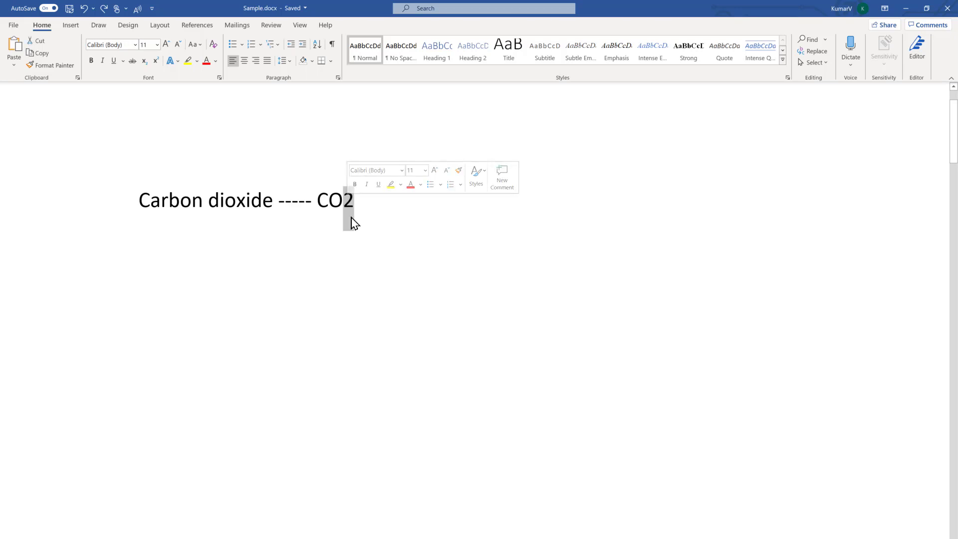
pyautogui.click(361, 201)
pyautogui.moveTo(353, 201); pyautogui.dragTo(348, 202)
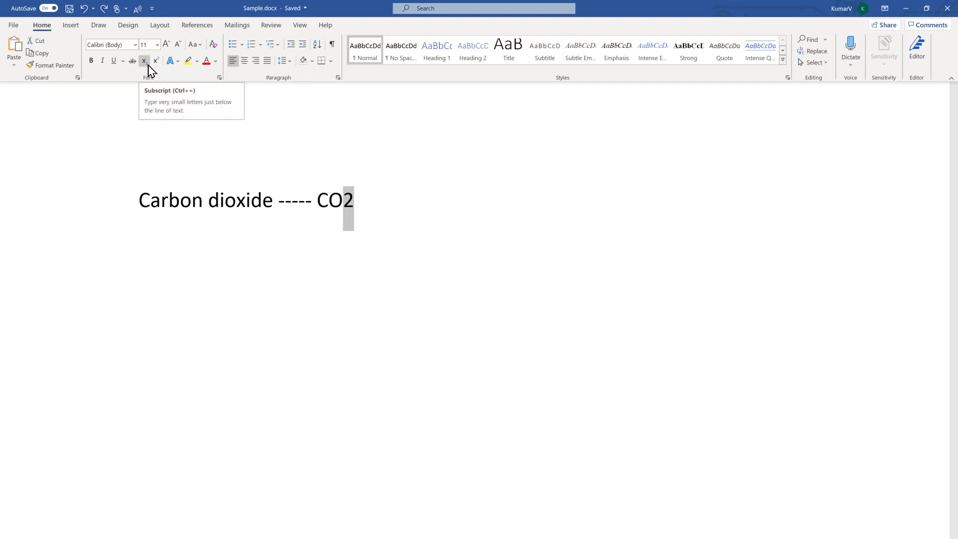
pyautogui.click(148, 66)
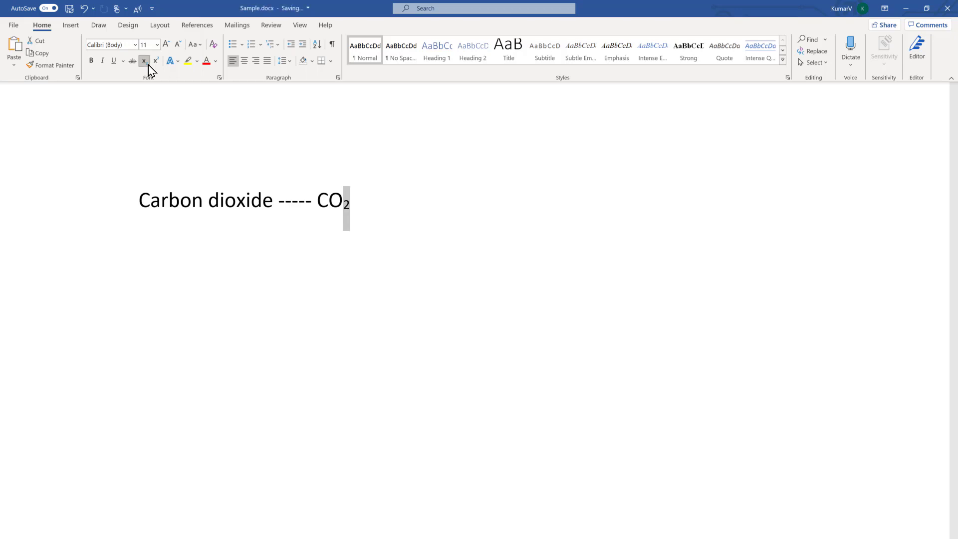
pyautogui.click(350, 203)
pyautogui.doubleClick(349, 203)
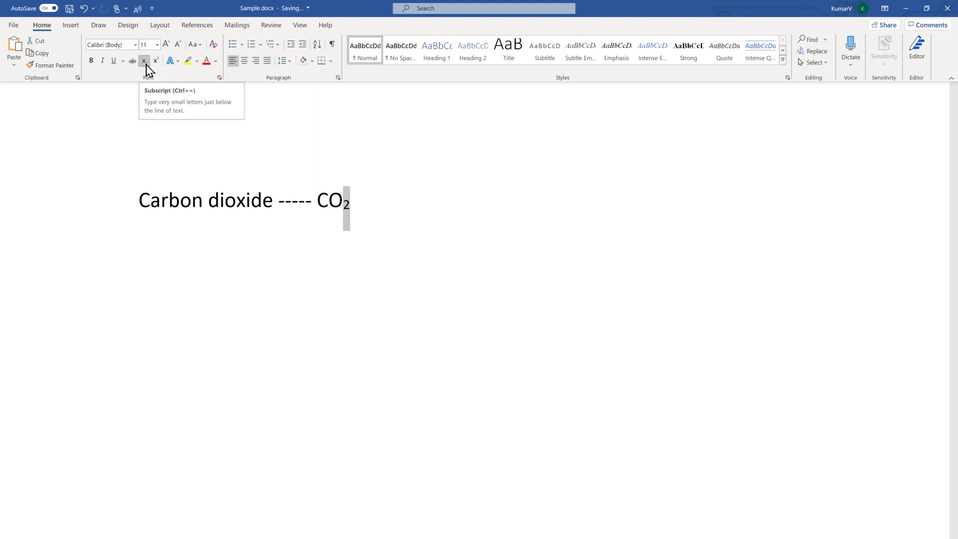
pyautogui.click(144, 61)
pyautogui.click(533, 254)
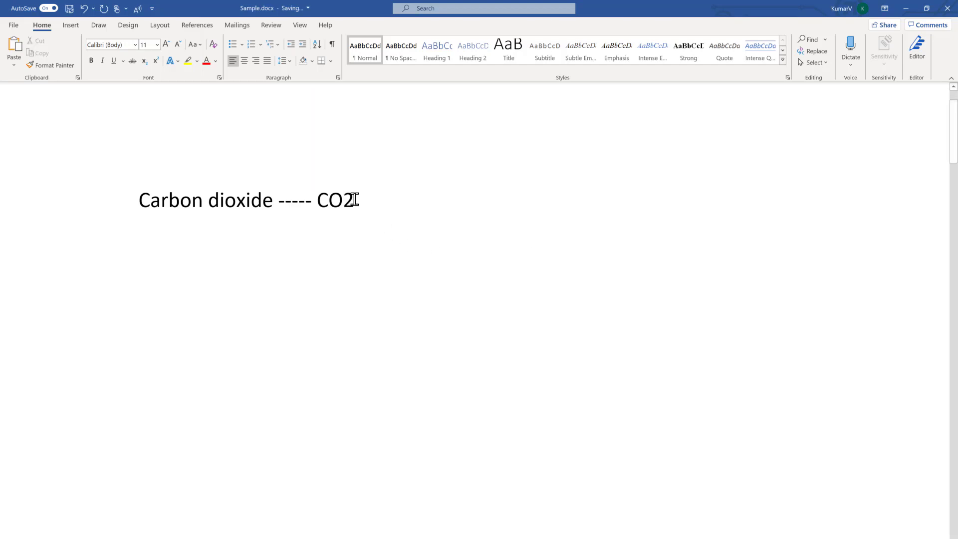
pyautogui.moveTo(354, 199); pyautogui.dragTo(344, 201)
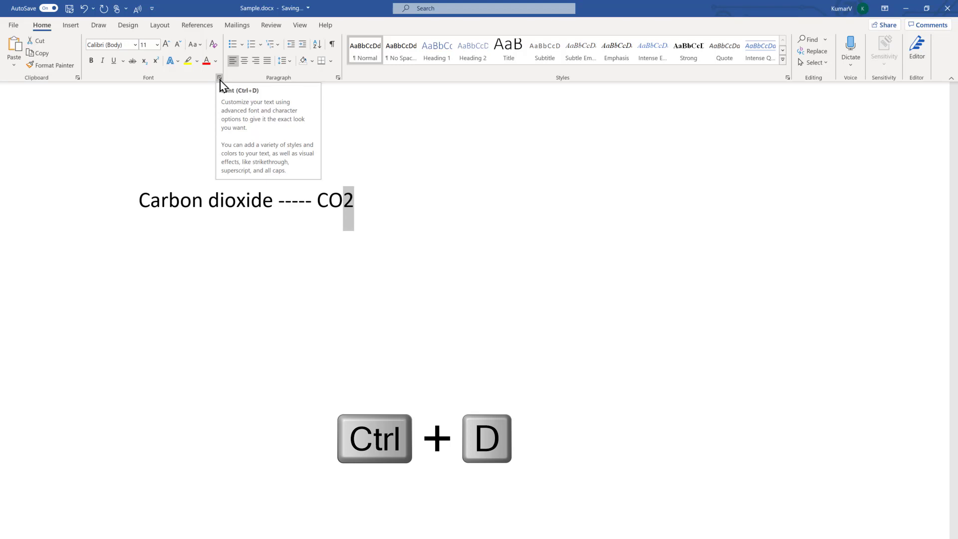
pyautogui.click(219, 79)
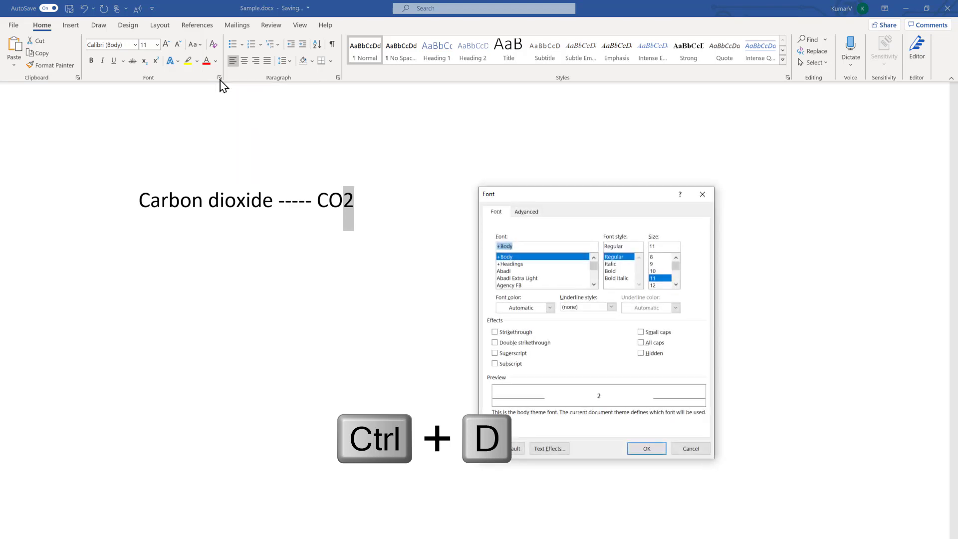
pyautogui.click(495, 364)
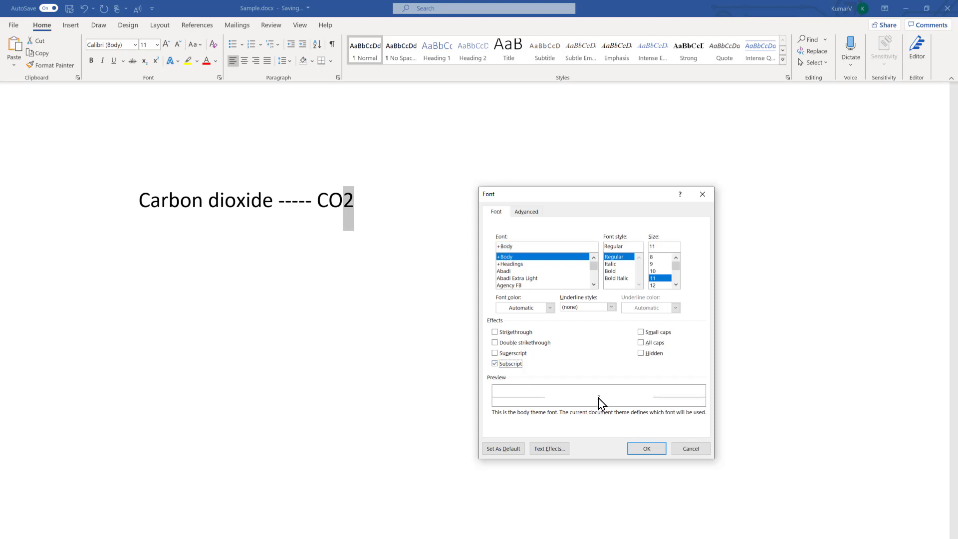
pyautogui.click(645, 449)
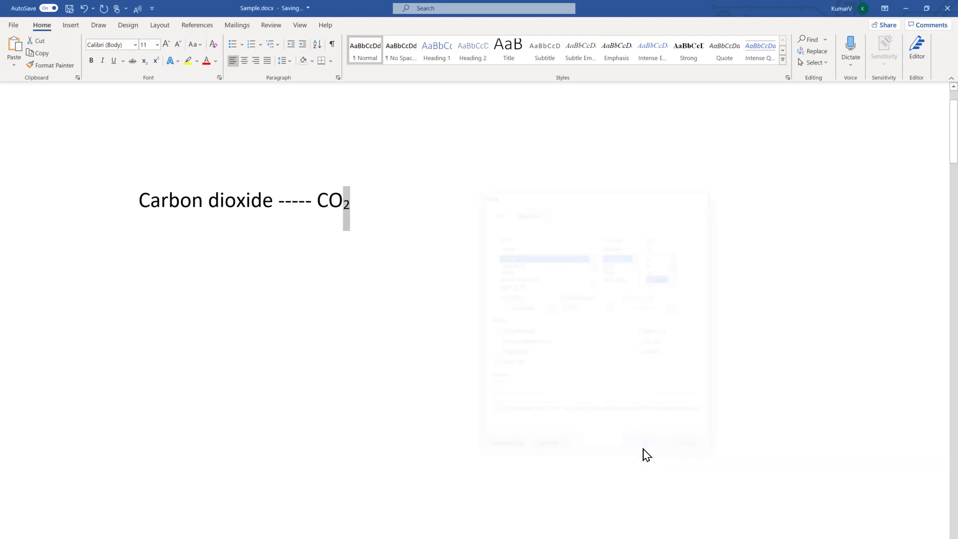
pyautogui.click(422, 258)
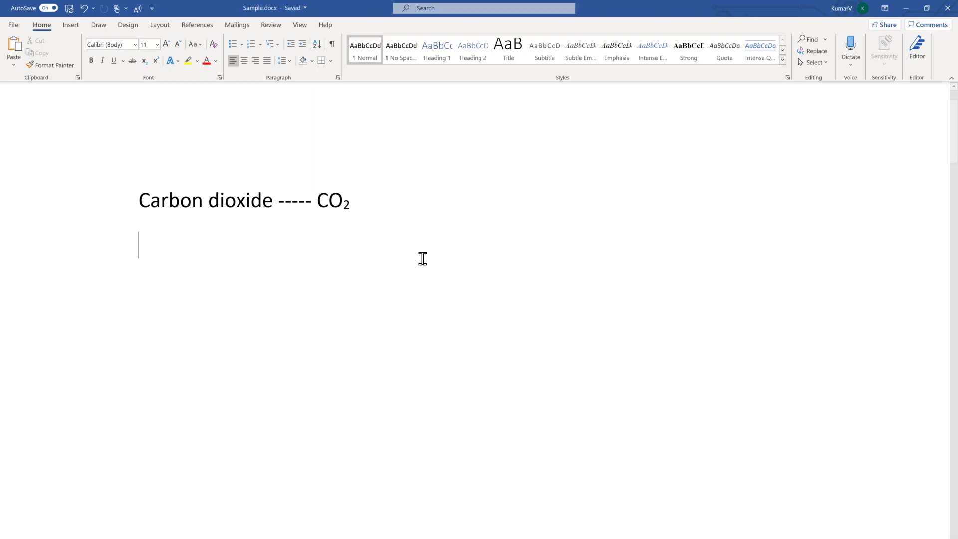
pyautogui.click(219, 78)
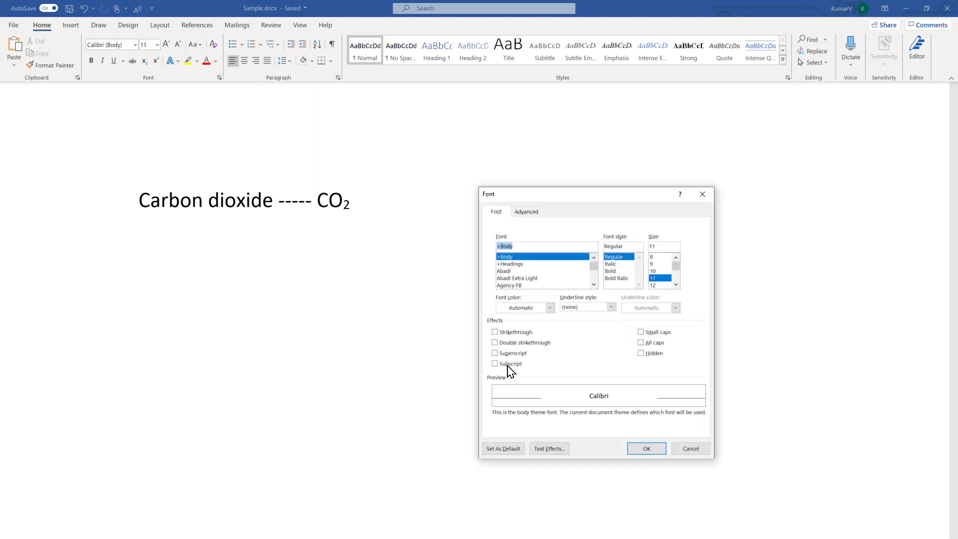
pyautogui.click(703, 194)
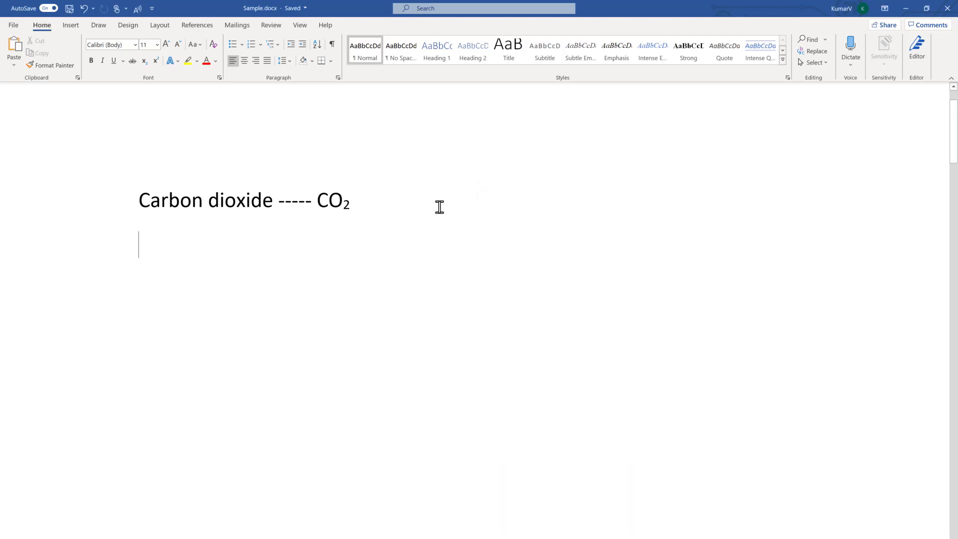
pyautogui.moveTo(349, 208); pyautogui.dragTo(344, 203)
pyautogui.click(220, 78)
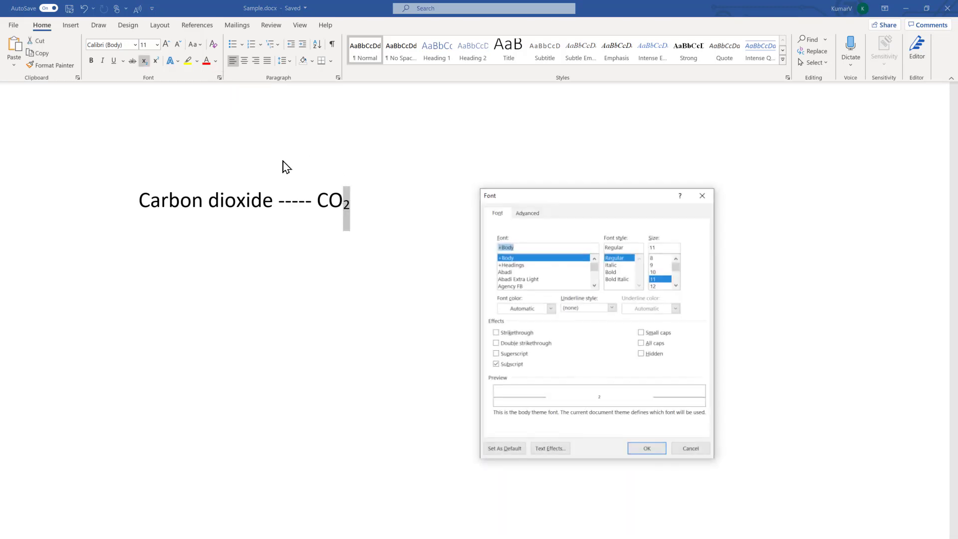
pyautogui.click(505, 365)
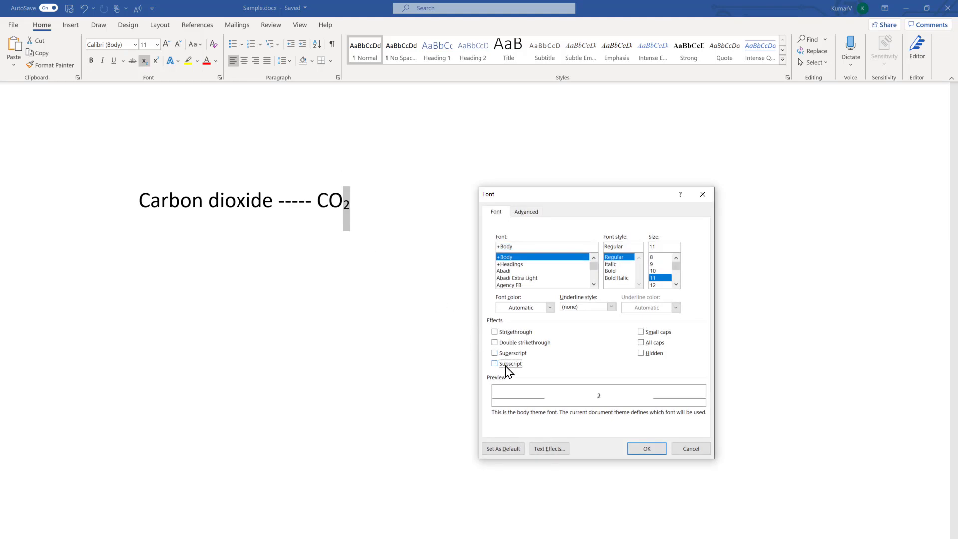
pyautogui.click(644, 448)
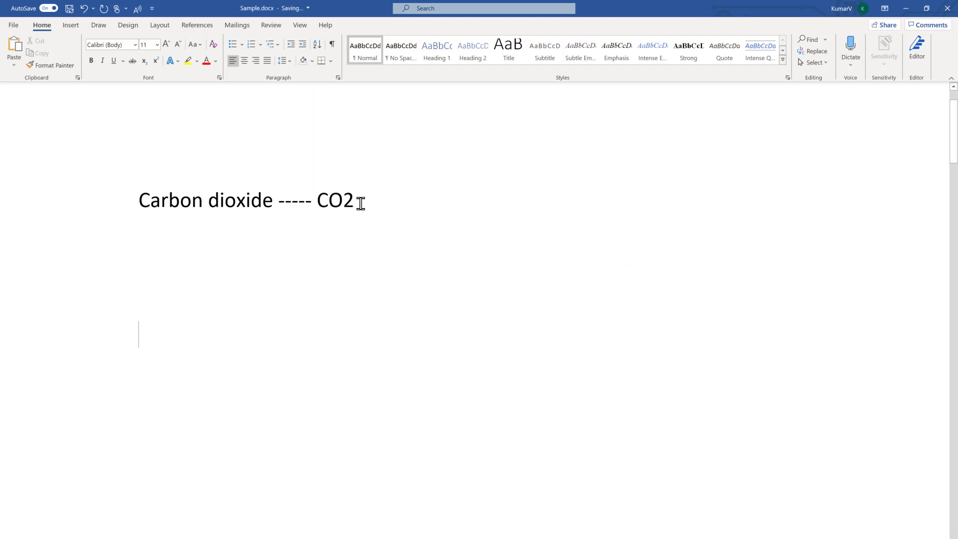
# Step: Select the 2 in CO2 and toggle subscript with Ctrl+= several times
pyautogui.moveTo(354, 202); pyautogui.dragTo(348, 202)
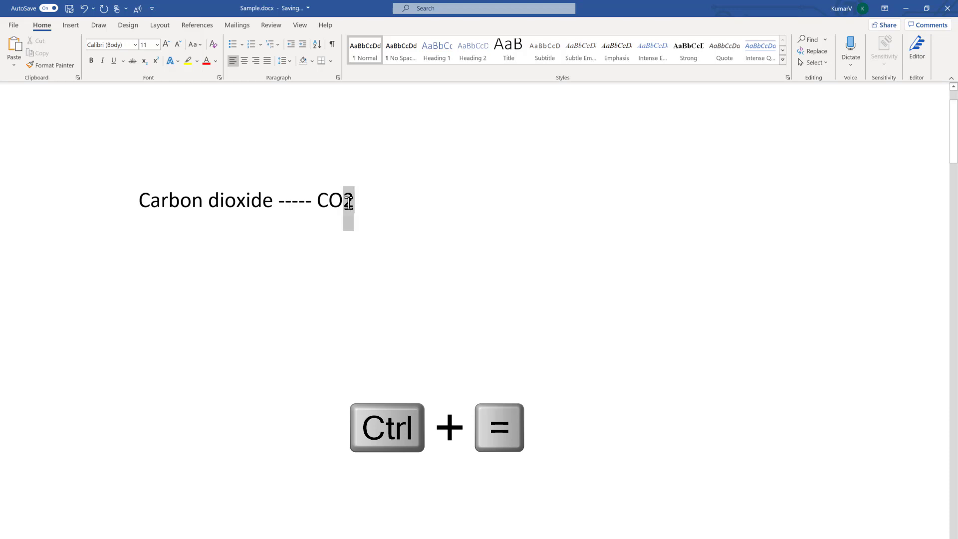
pyautogui.hotkey('ctrl', '=')
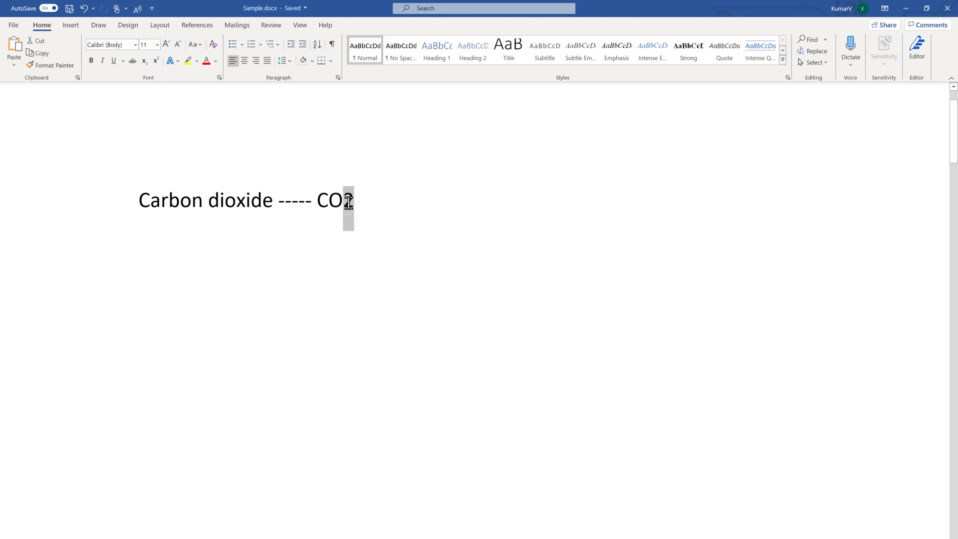
pyautogui.hotkey('ctrl', '=')
pyautogui.hotkey('ctrl', '=')
pyautogui.hotkey('ctrl', '=')
pyautogui.hotkey('ctrl', '=')
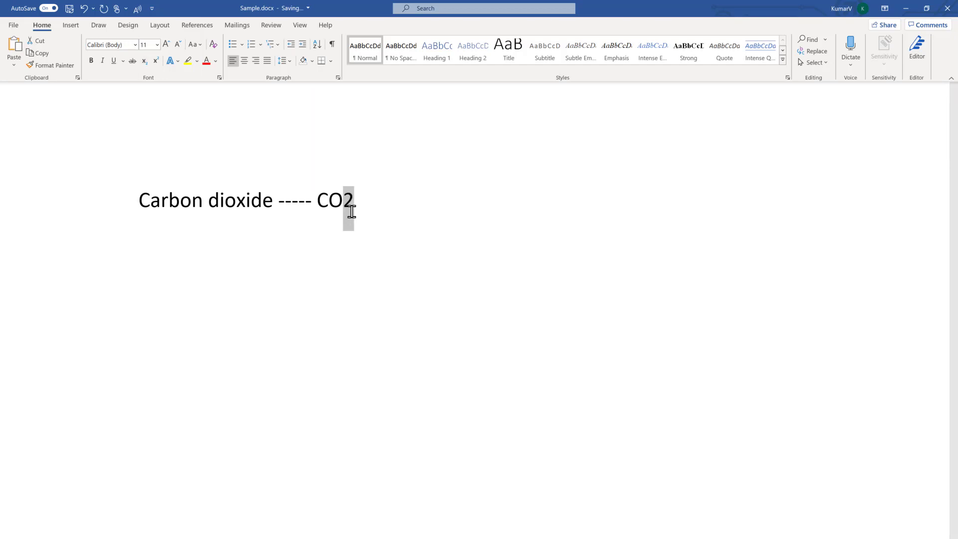
pyautogui.hotkey('ctrl', '=')
# Step: Using a title-bar Search for 'sub', return the subscript 2 in CO2 to normal
pyautogui.click(408, 265)
pyautogui.moveTo(358, 203); pyautogui.dragTo(342, 203)
pyautogui.click(420, 9)
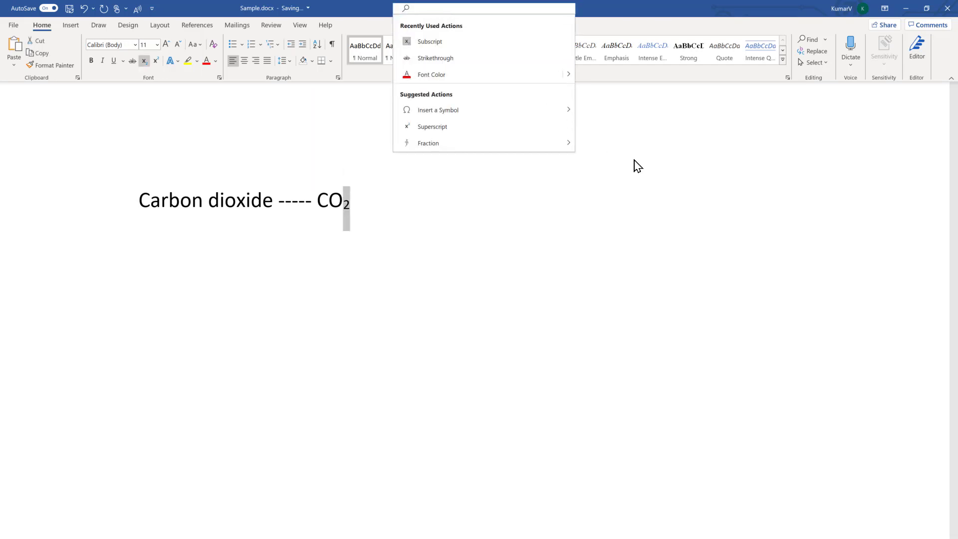
pyautogui.press('Escape')
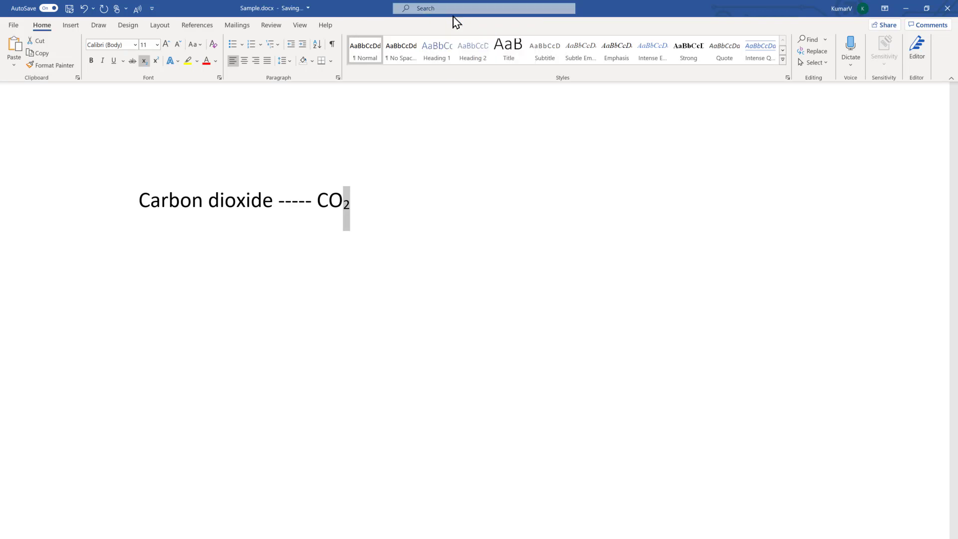
pyautogui.click(432, 10)
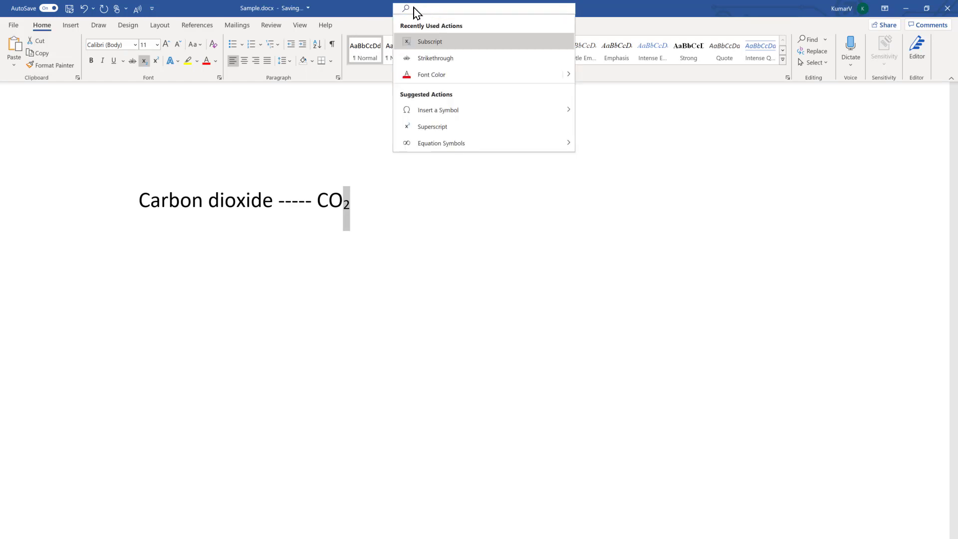
pyautogui.write('sub')
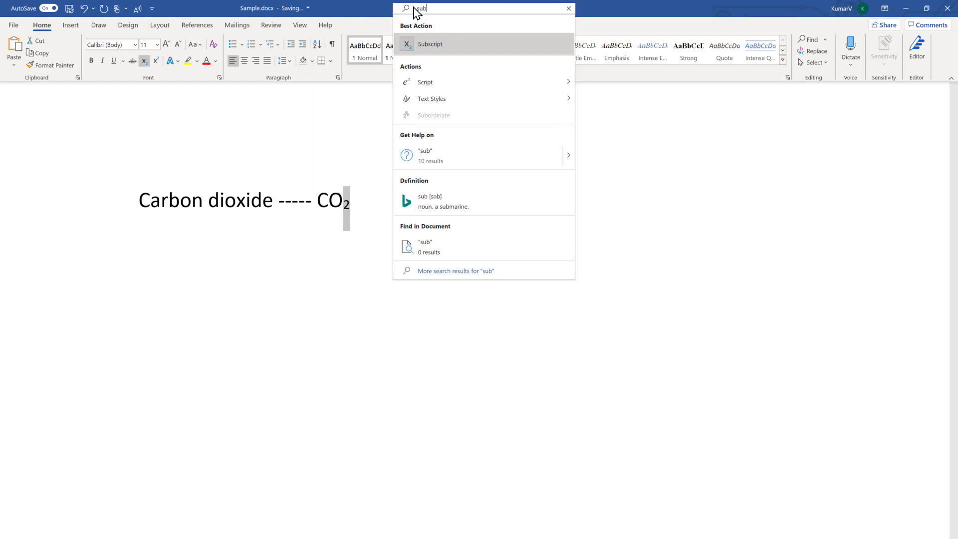
pyautogui.click(426, 51)
# Step: Reselect the 2 and apply Subscript via a 'sub' search, making CO₂
pyautogui.click(352, 206)
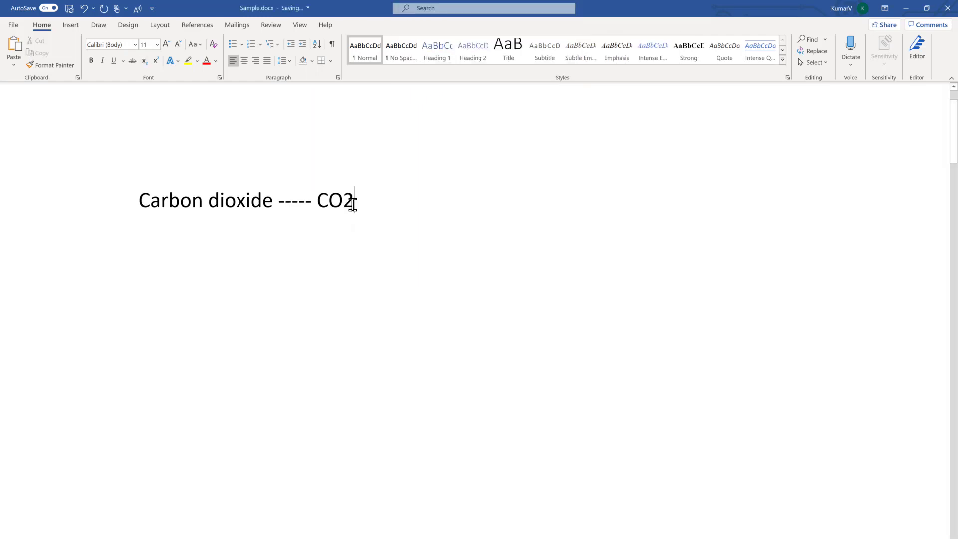
pyautogui.moveTo(351, 203); pyautogui.dragTo(342, 203)
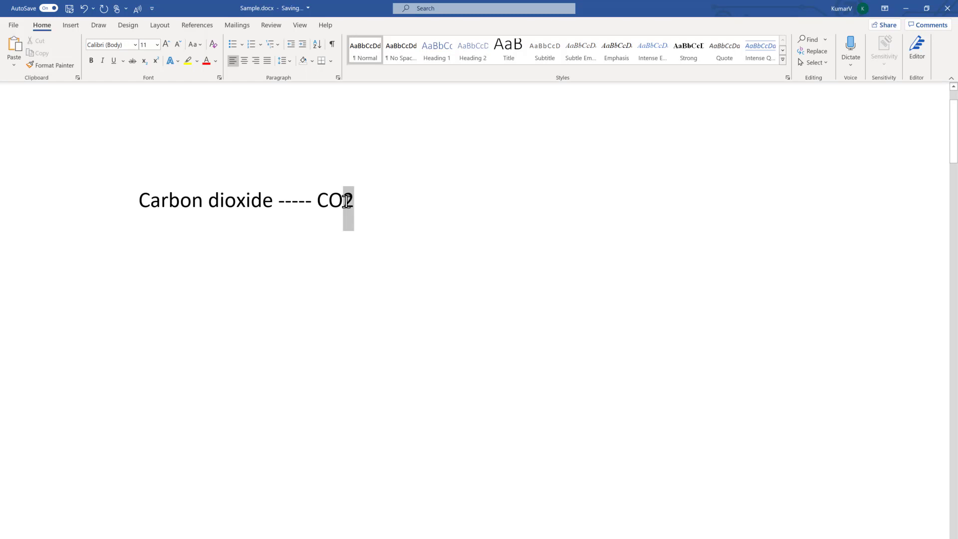
pyautogui.click(431, 9)
pyautogui.write('sub')
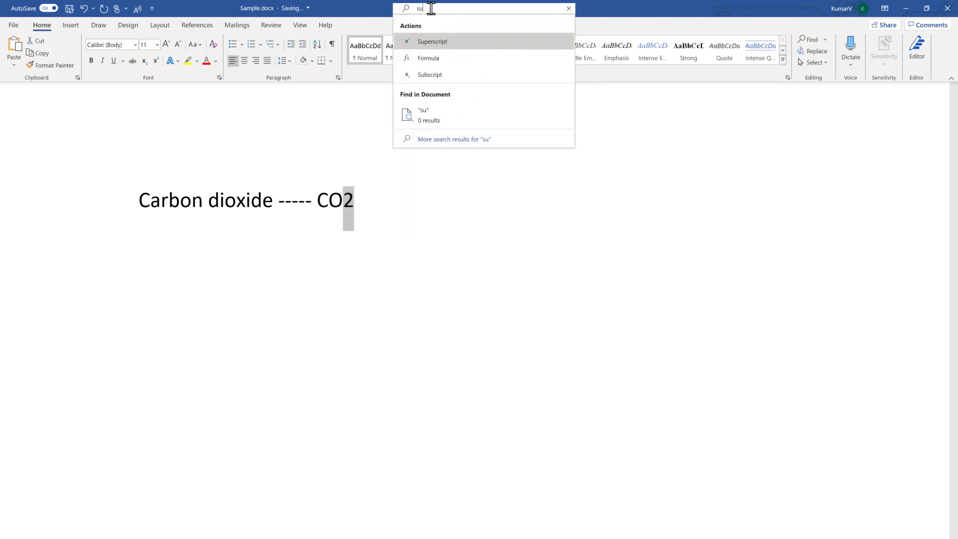
pyautogui.click(440, 42)
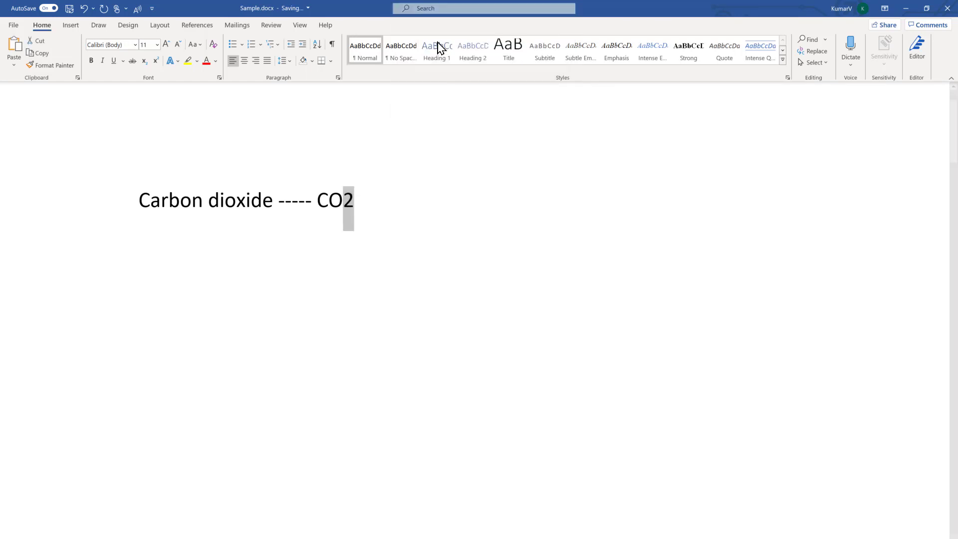
pyautogui.click(442, 171)
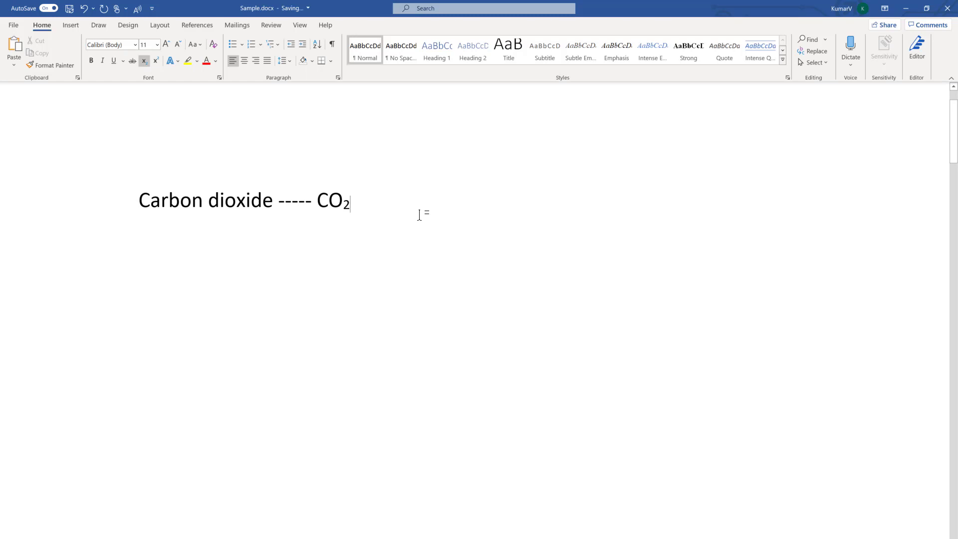
# Step: Select the 2 in E =MC2 and make it superscript with the Font group button
pyautogui.scroll(-15, 419, 214)
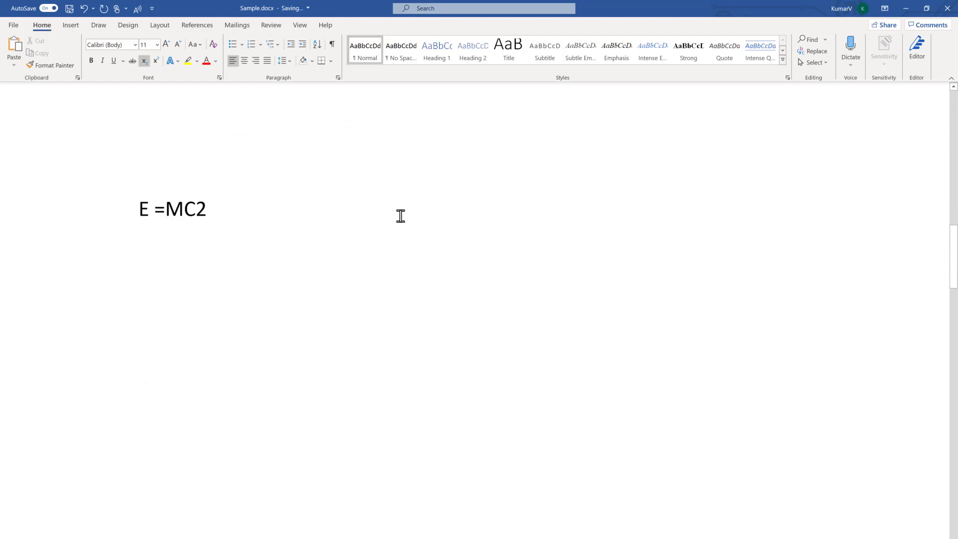
pyautogui.scroll(10, 400, 216)
pyautogui.scroll(-3, 363, 234)
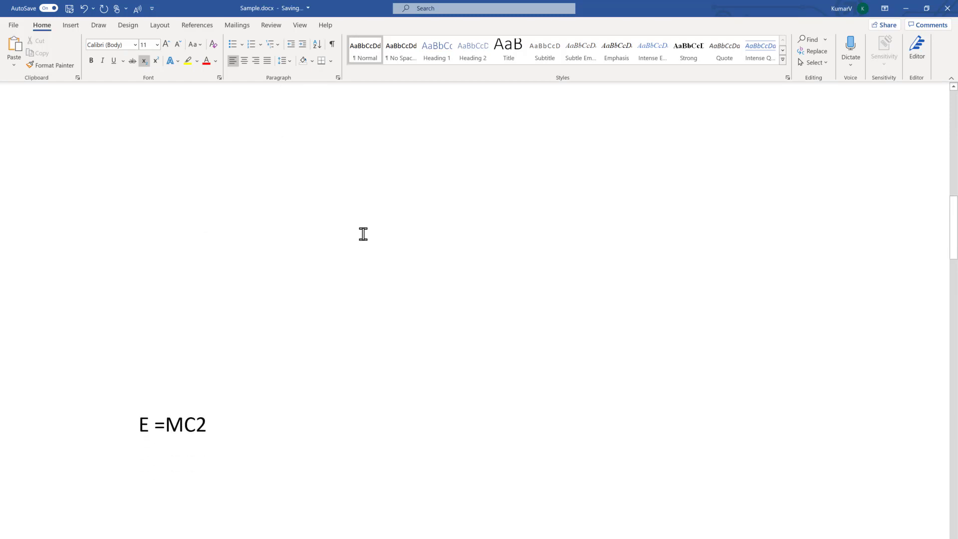
pyautogui.scroll(-5, 380, 233)
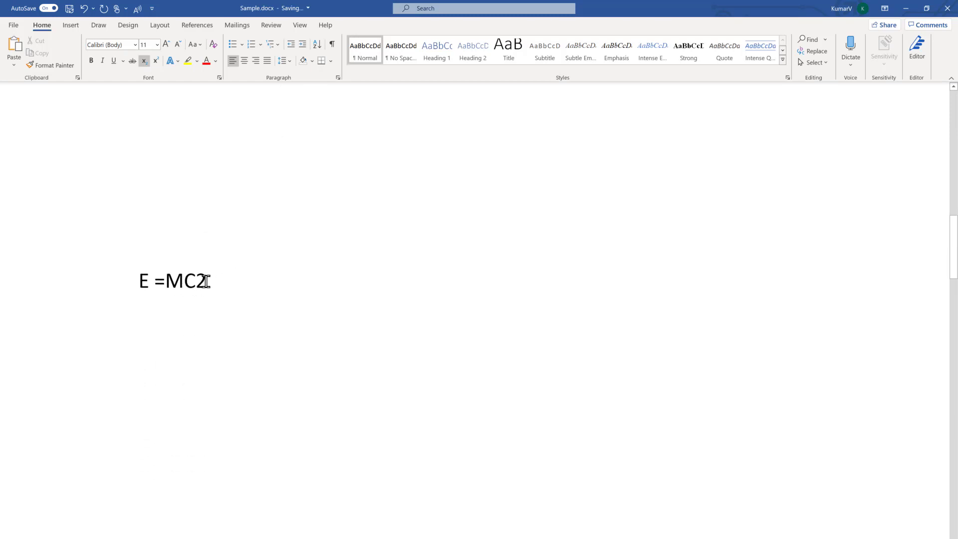
pyautogui.moveTo(207, 280); pyautogui.dragTo(195, 280)
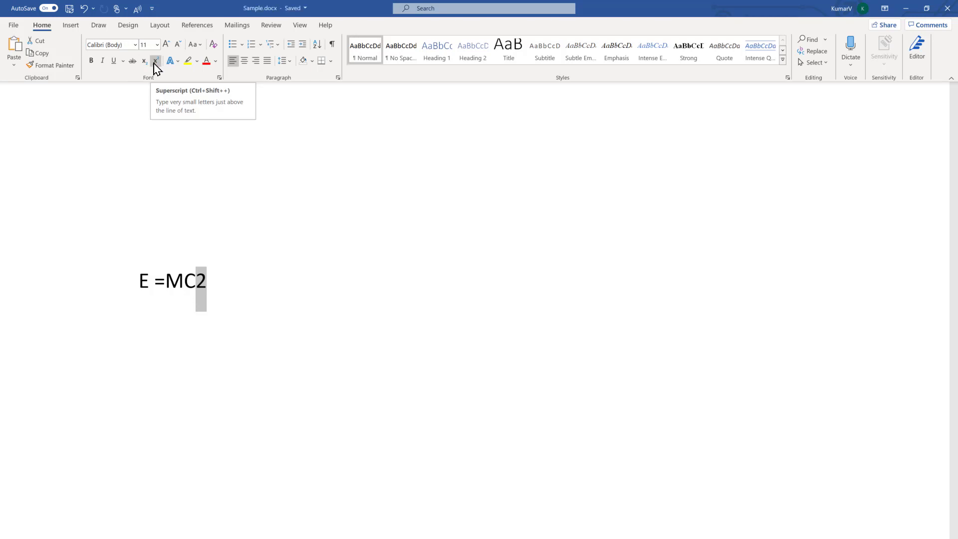
pyautogui.click(156, 62)
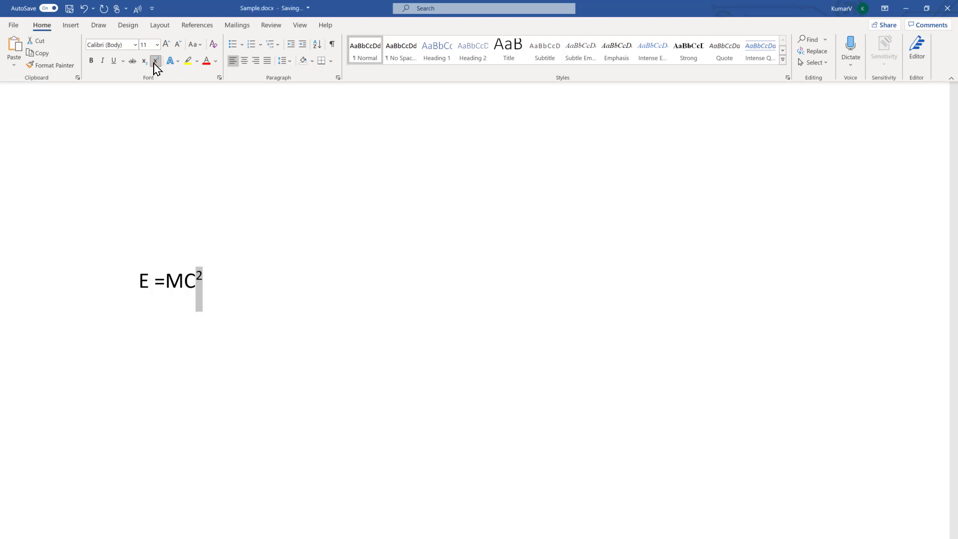
# Step: Reselect the superscript 2 and click Superscript again to return it to normal
pyautogui.click(295, 205)
pyautogui.click(204, 278)
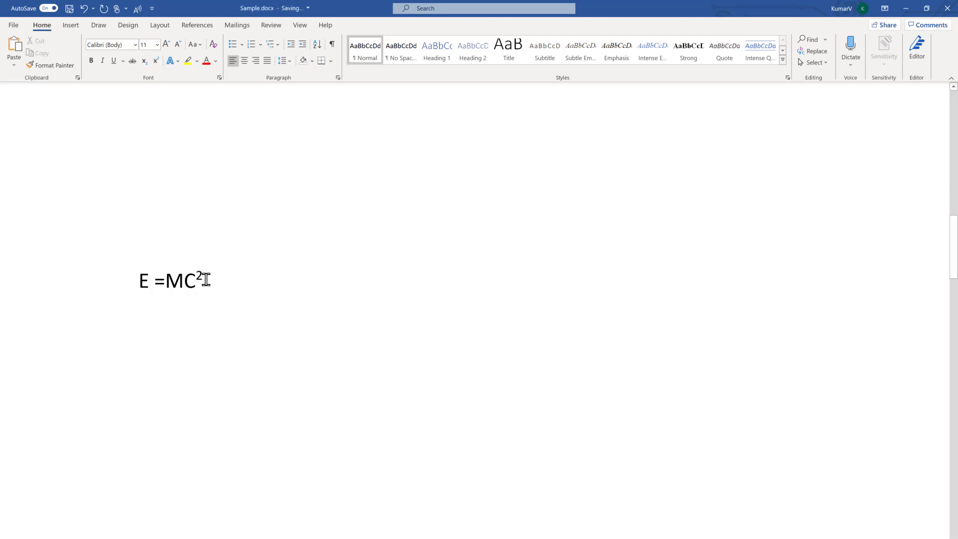
pyautogui.moveTo(202, 280); pyautogui.dragTo(196, 279)
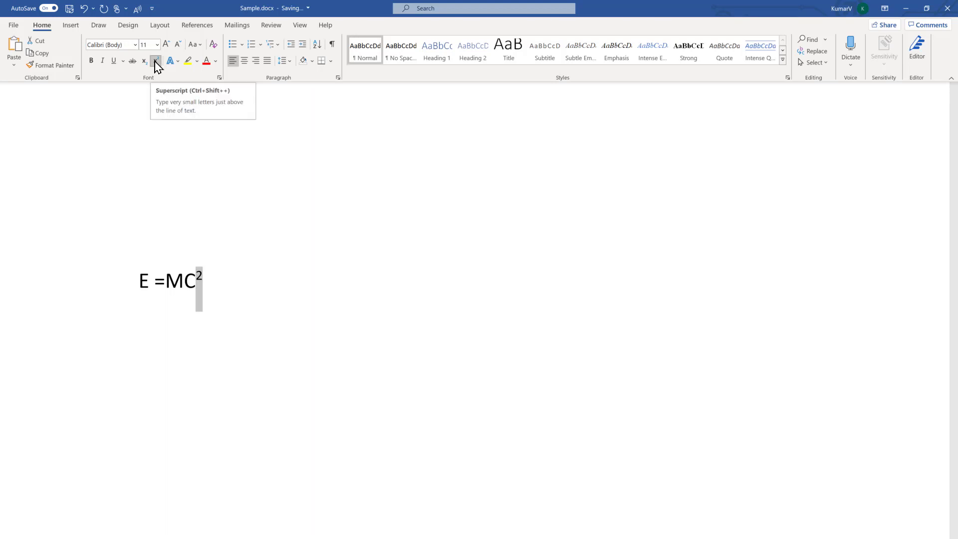
pyautogui.click(155, 62)
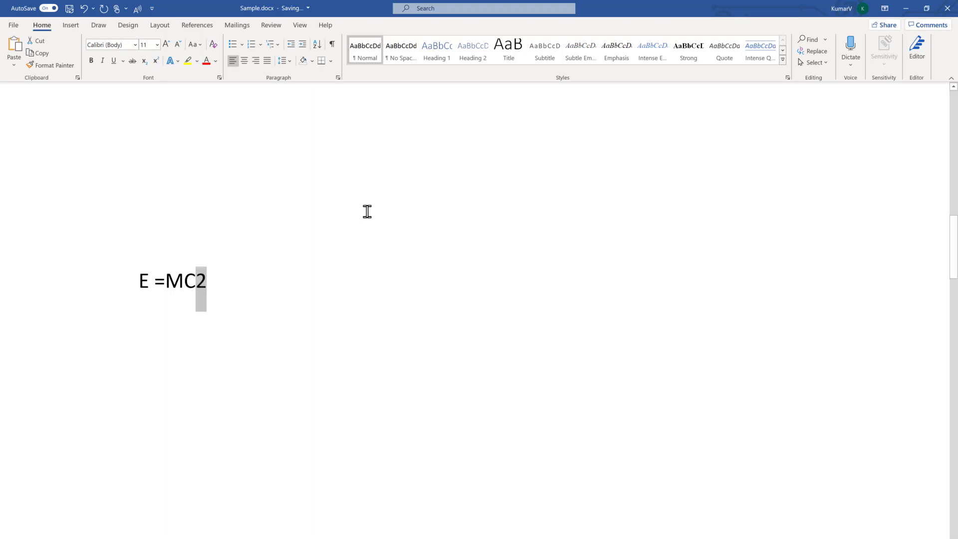
pyautogui.click(389, 225)
# Step: Make the 2 in E =MC2 superscript by checking Superscript in the Font dialog
pyautogui.moveTo(206, 280); pyautogui.dragTo(197, 280)
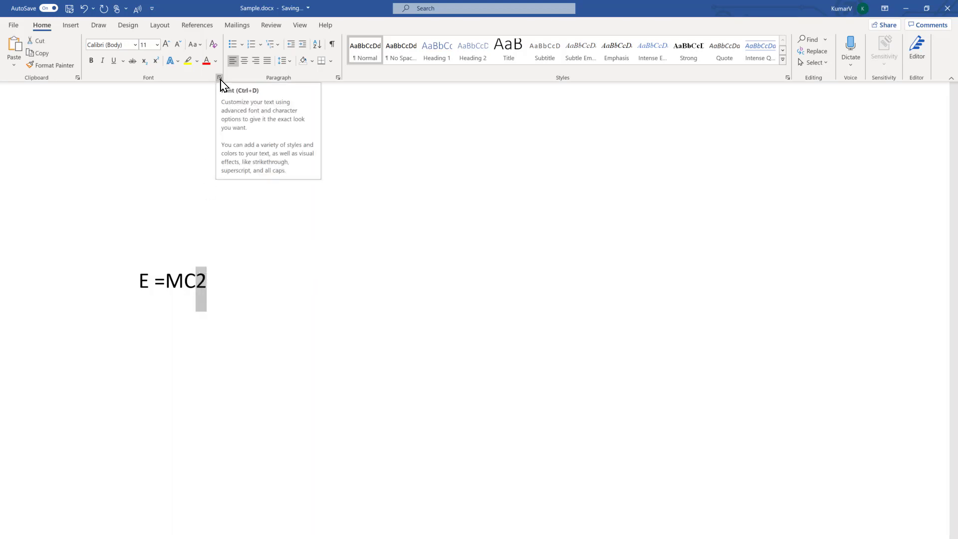
pyautogui.click(220, 78)
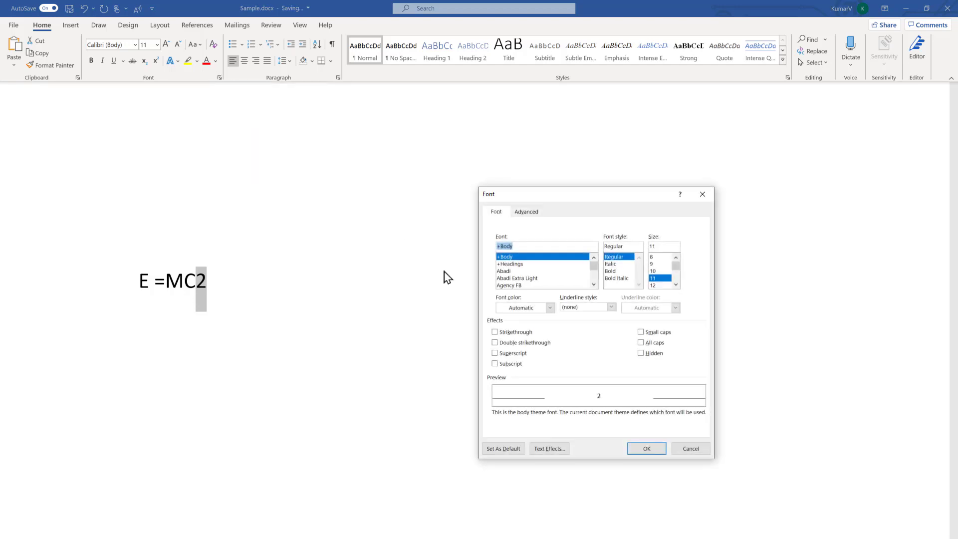
pyautogui.click(504, 355)
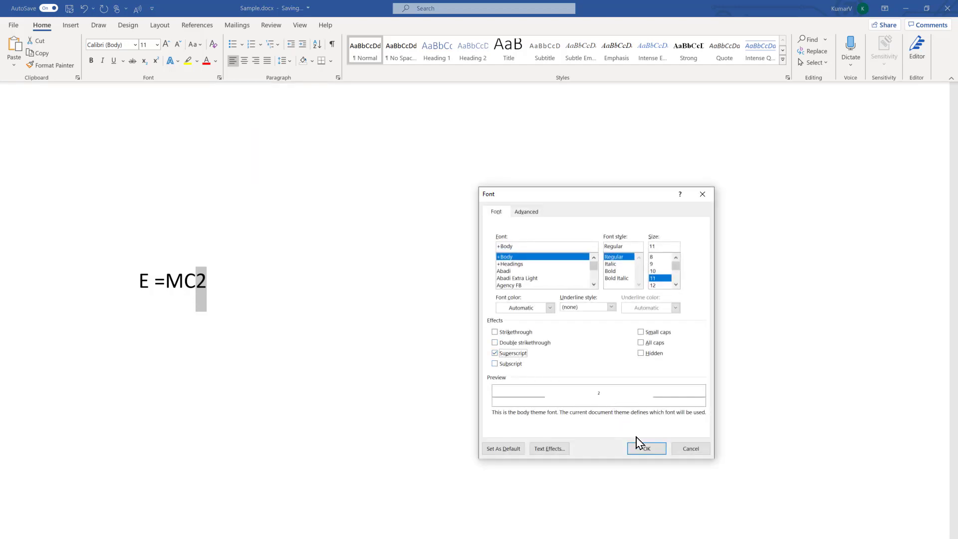
pyautogui.click(647, 449)
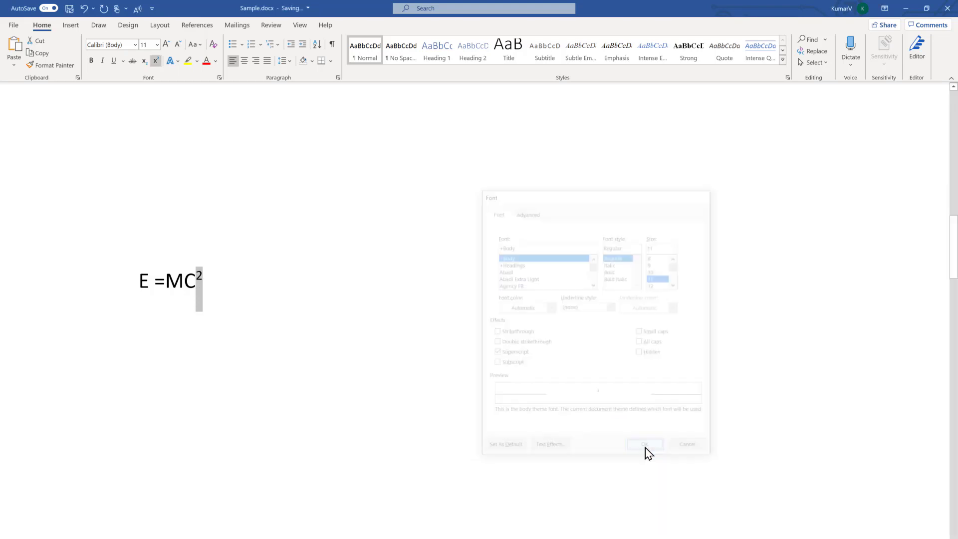
pyautogui.click(399, 329)
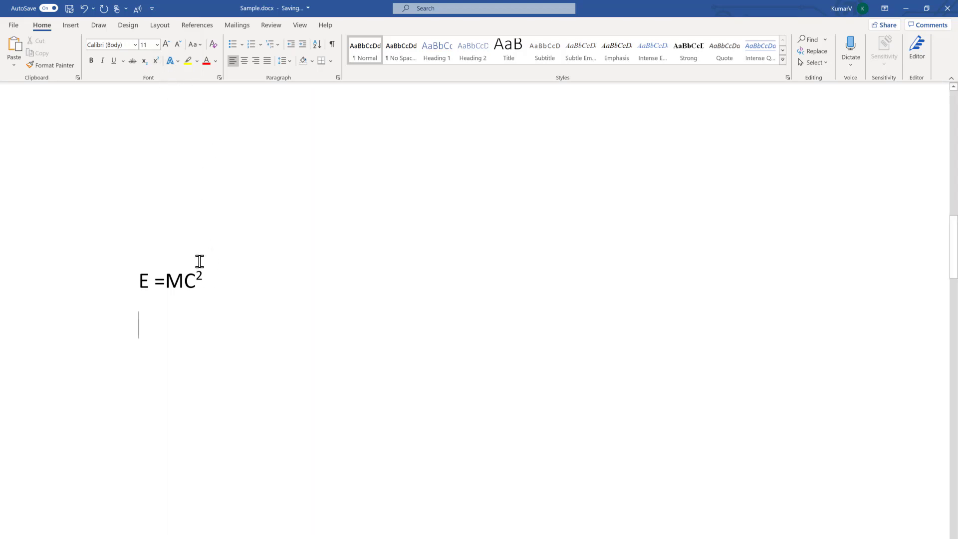
# Step: Uncheck Superscript for the 2 in the Font dialog, restoring normal size
pyautogui.moveTo(196, 274); pyautogui.dragTo(197, 276)
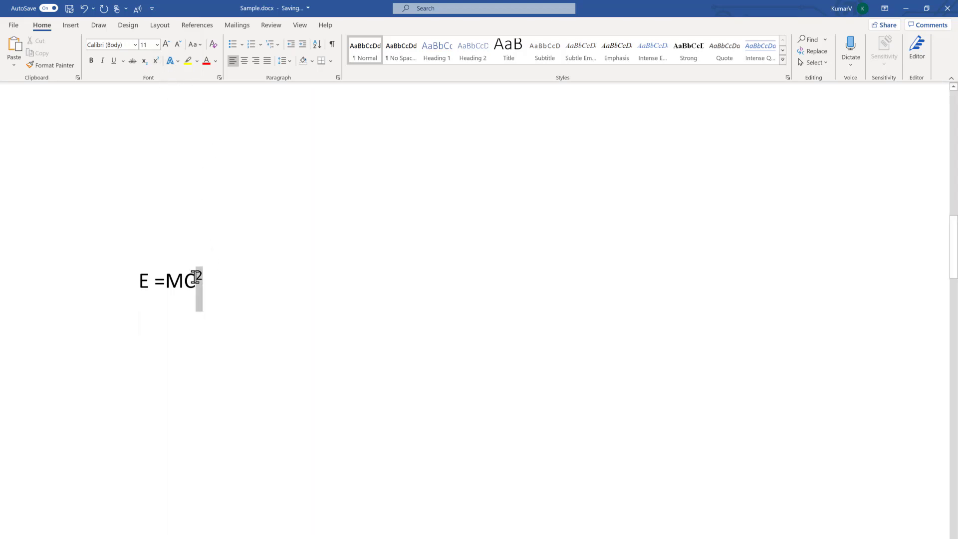
pyautogui.click(220, 78)
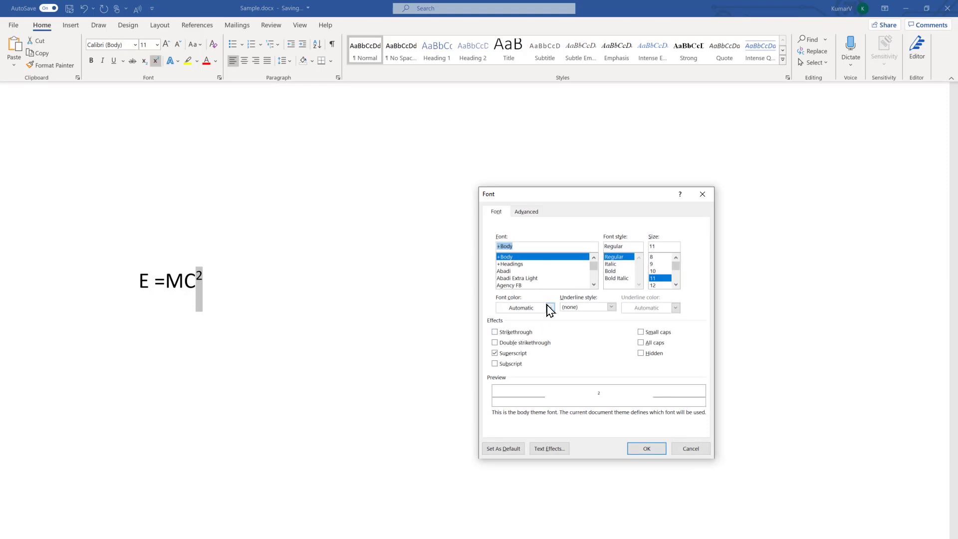
pyautogui.click(514, 354)
pyautogui.click(644, 450)
pyautogui.click(528, 360)
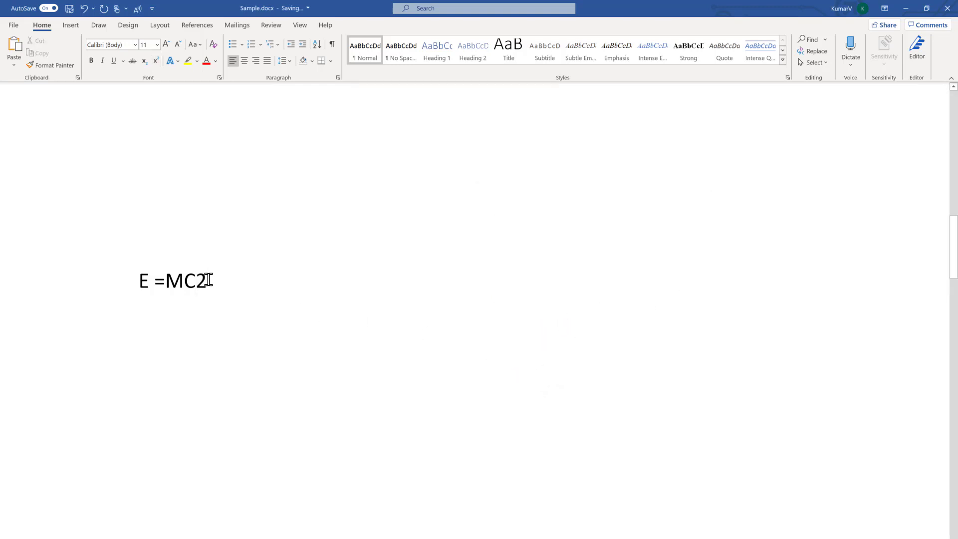
pyautogui.moveTo(207, 280); pyautogui.dragTo(200, 281)
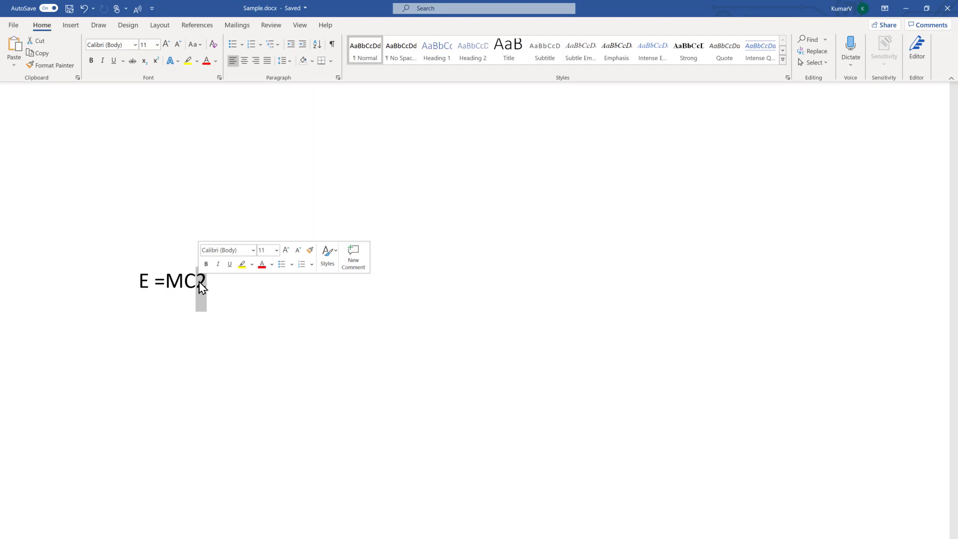
# Step: Toggle superscript on and off for the selected 2 with Ctrl+Shift+=
pyautogui.hotkey('ctrl', 'shift', '=')
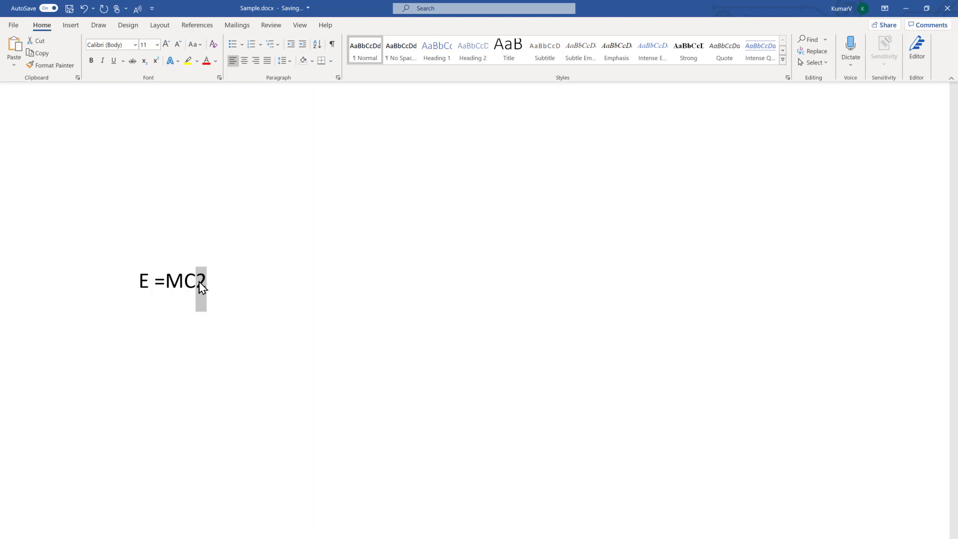
pyautogui.hotkey('ctrl', 'shift', '=')
pyautogui.hotkey('ctrl', 'shift', '=')
# Step: Select the 2 after MC and make it superscript via a 'super' search
pyautogui.moveTo(216, 278); pyautogui.dragTo(200, 281)
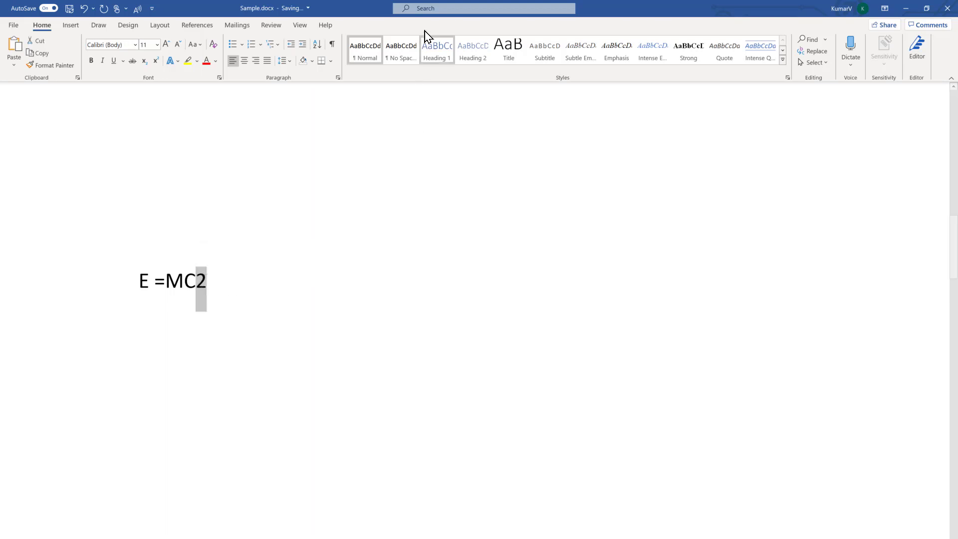
pyautogui.click(424, 9)
pyautogui.write('super')
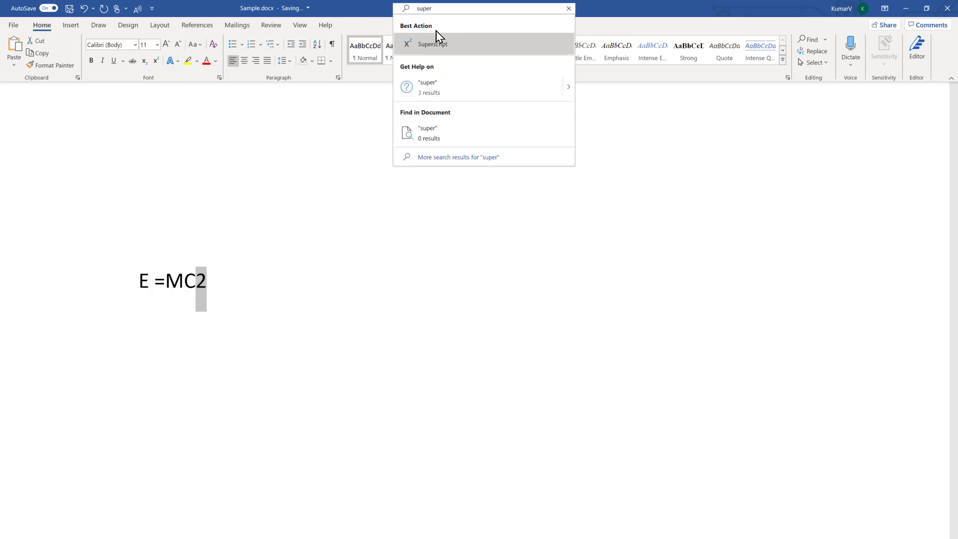
pyautogui.click(438, 46)
pyautogui.click(390, 230)
# Step: Reselect the 2 and remove superscript through another 'super' search
pyautogui.moveTo(205, 277); pyautogui.dragTo(196, 278)
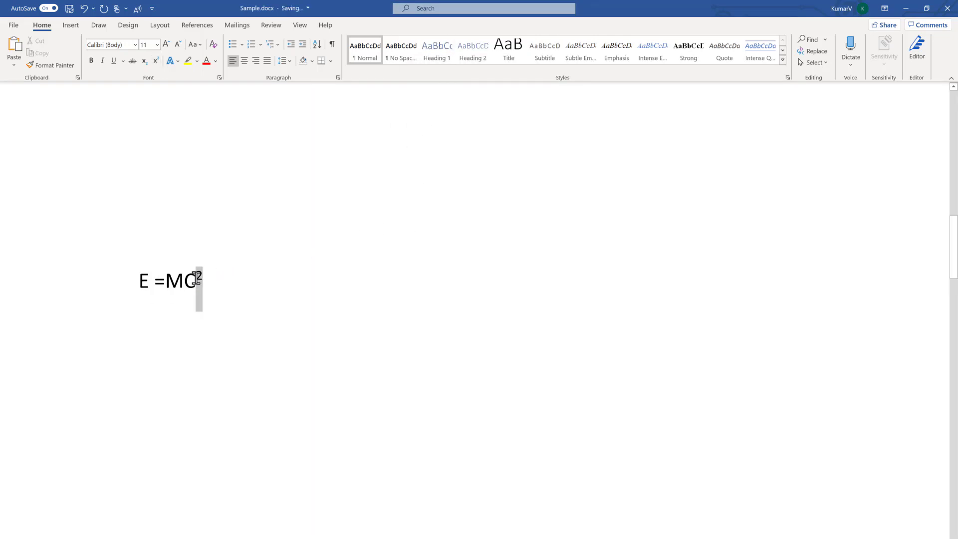
pyautogui.click(428, 8)
pyautogui.write('super')
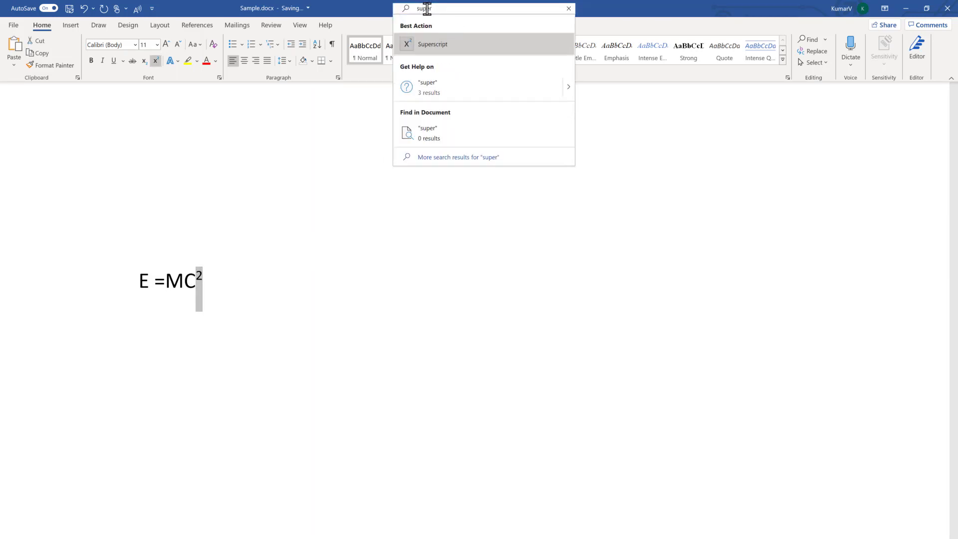
pyautogui.click(432, 45)
pyautogui.click(383, 267)
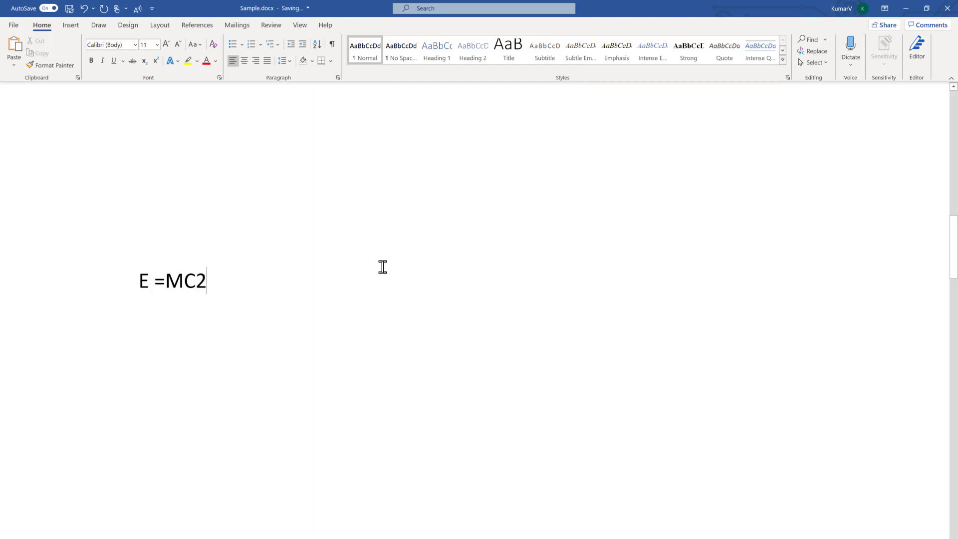